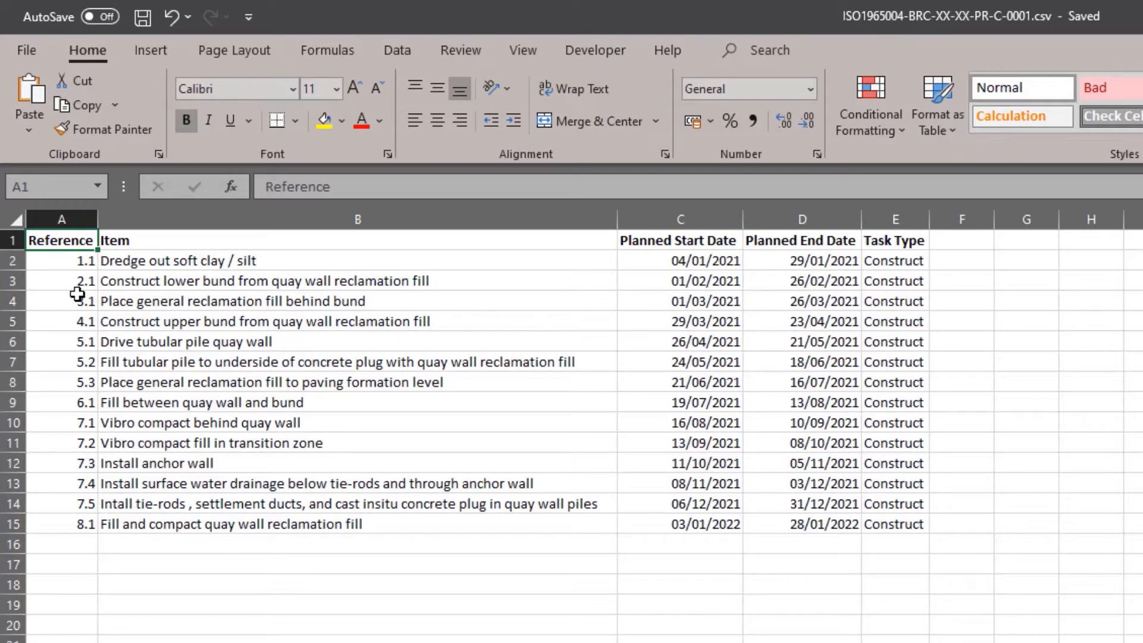
# Step: Examine the schedule's columns for reference, item, planned start and end dates, and task type
pyautogui.click(63, 216)
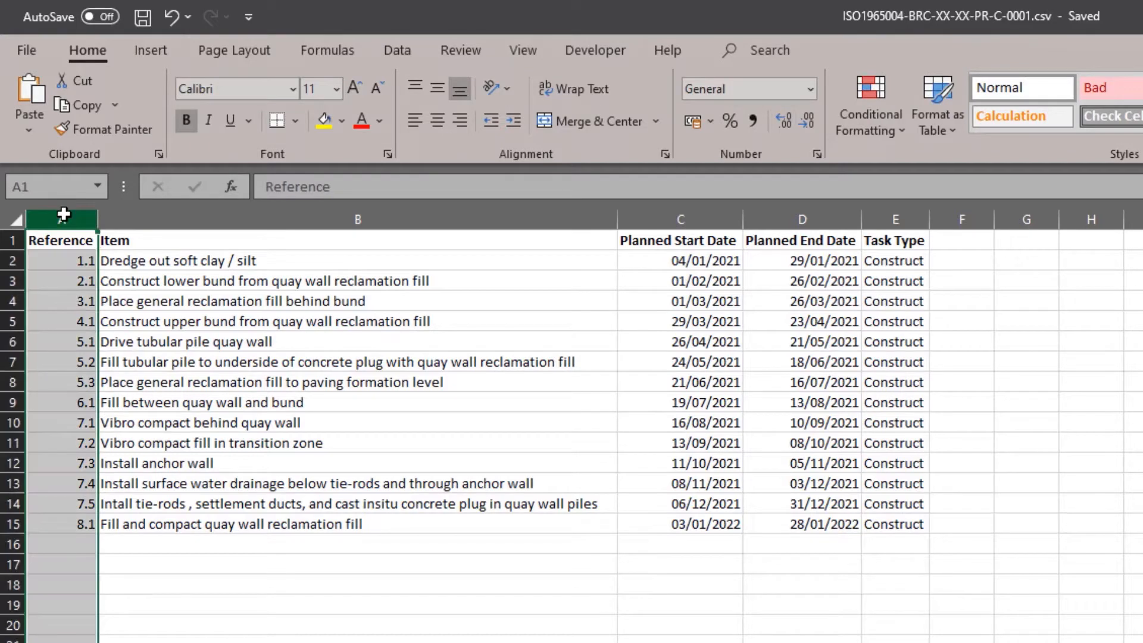
pyautogui.click(203, 223)
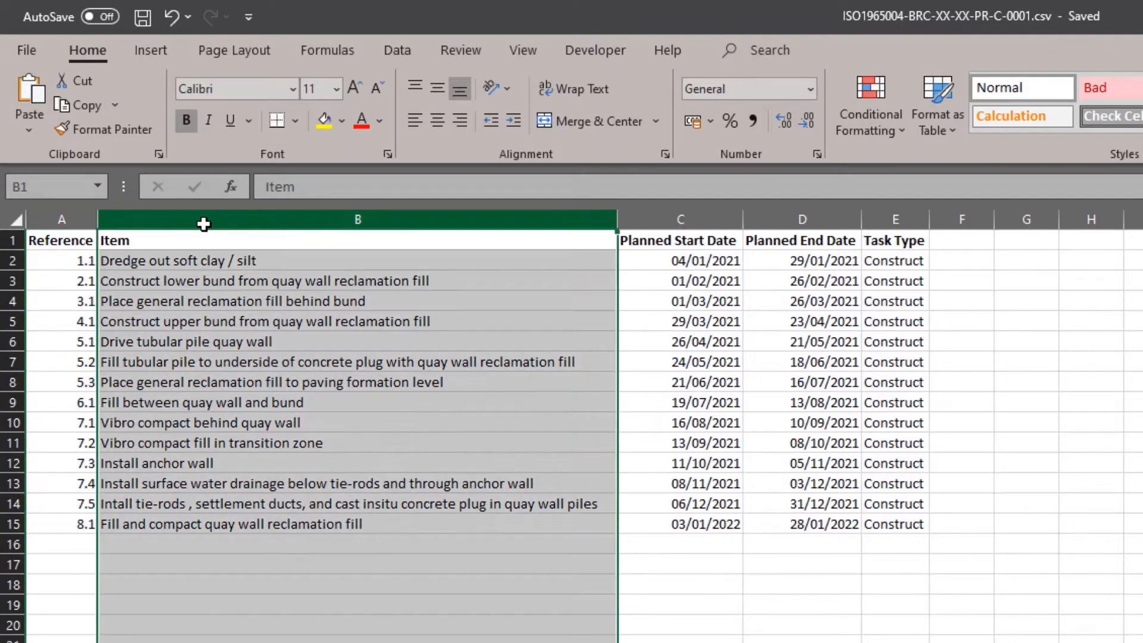
pyautogui.moveTo(306, 226); pyautogui.dragTo(650, 219)
pyautogui.click(881, 220)
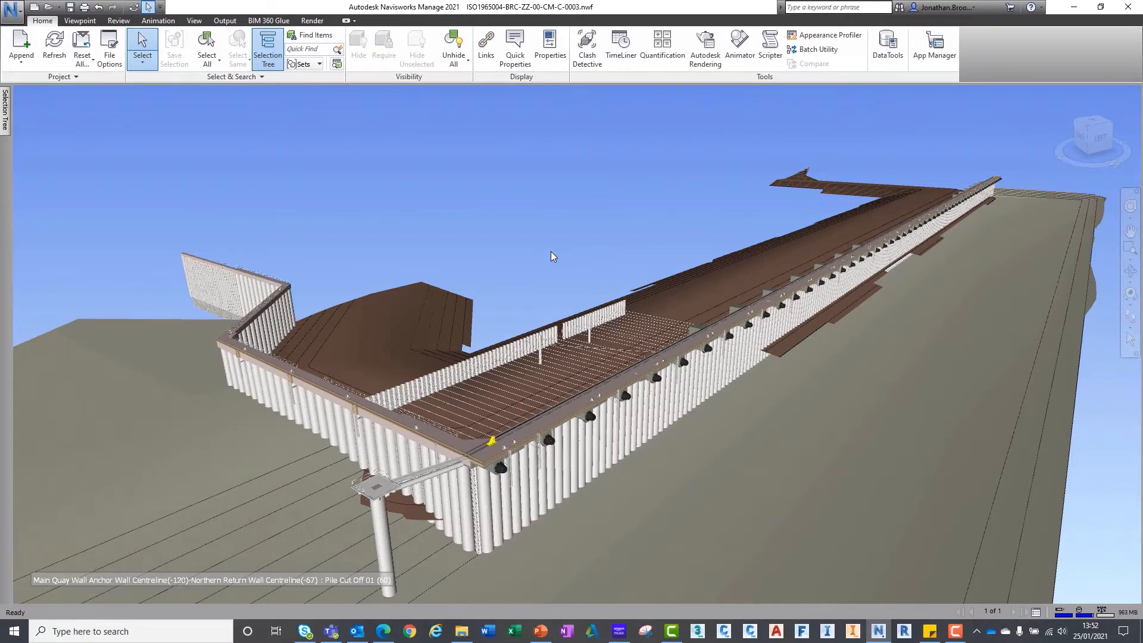
# Step: In Navisworks TimeLiner, add a CSV import data source using the file ISO1965004-BRC-XX-XX-PR-C-0001.csv
pyautogui.click(621, 46)
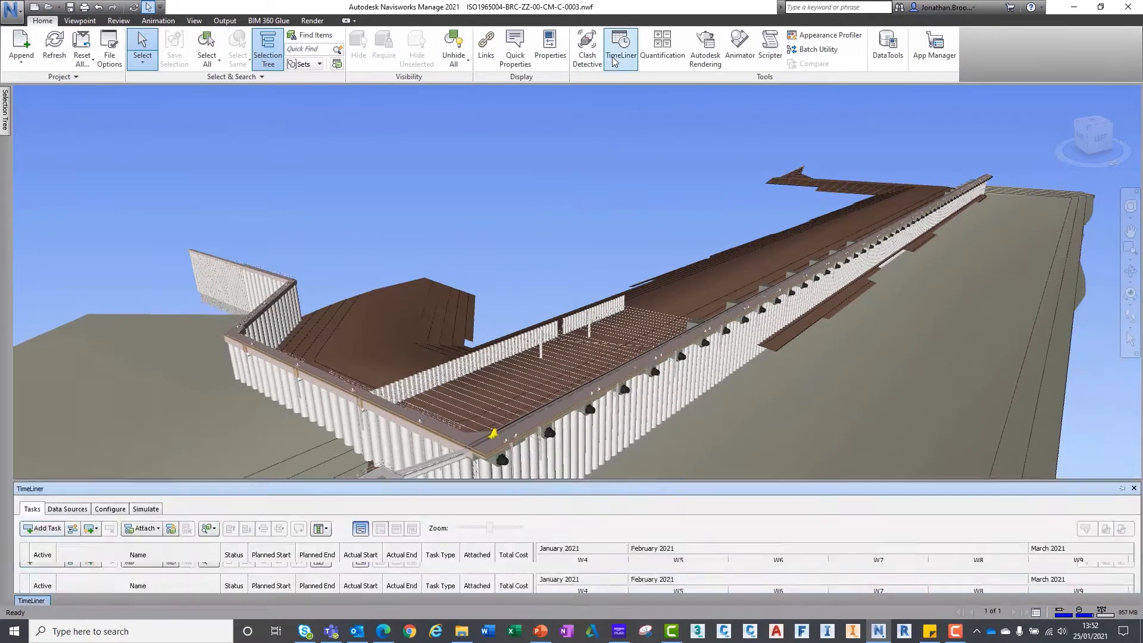
pyautogui.click(67, 382)
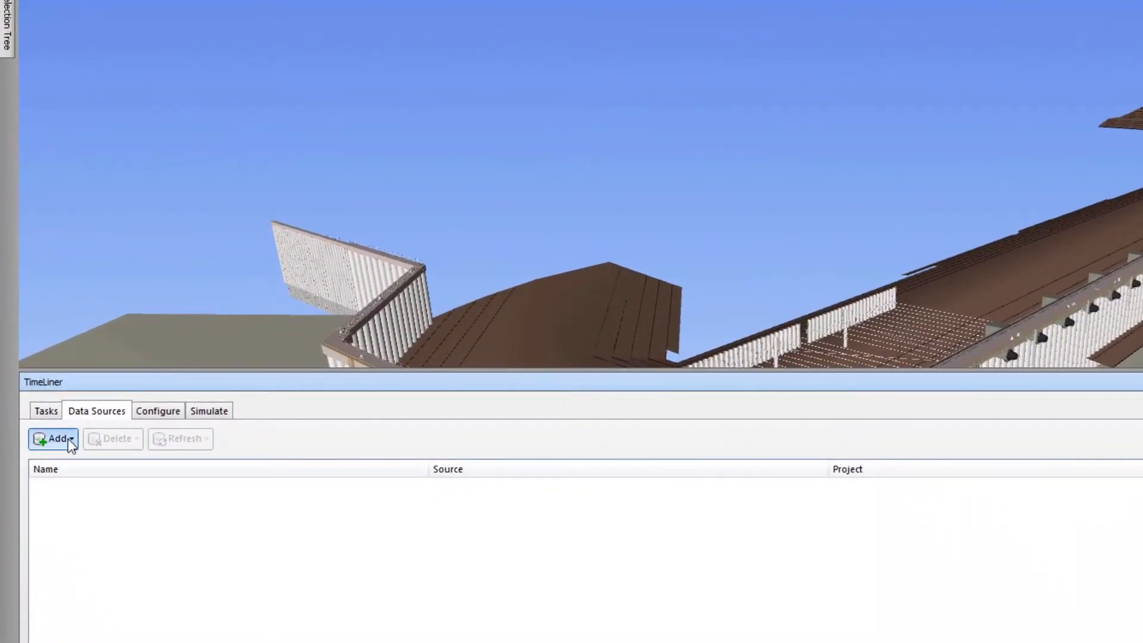
pyautogui.click(69, 438)
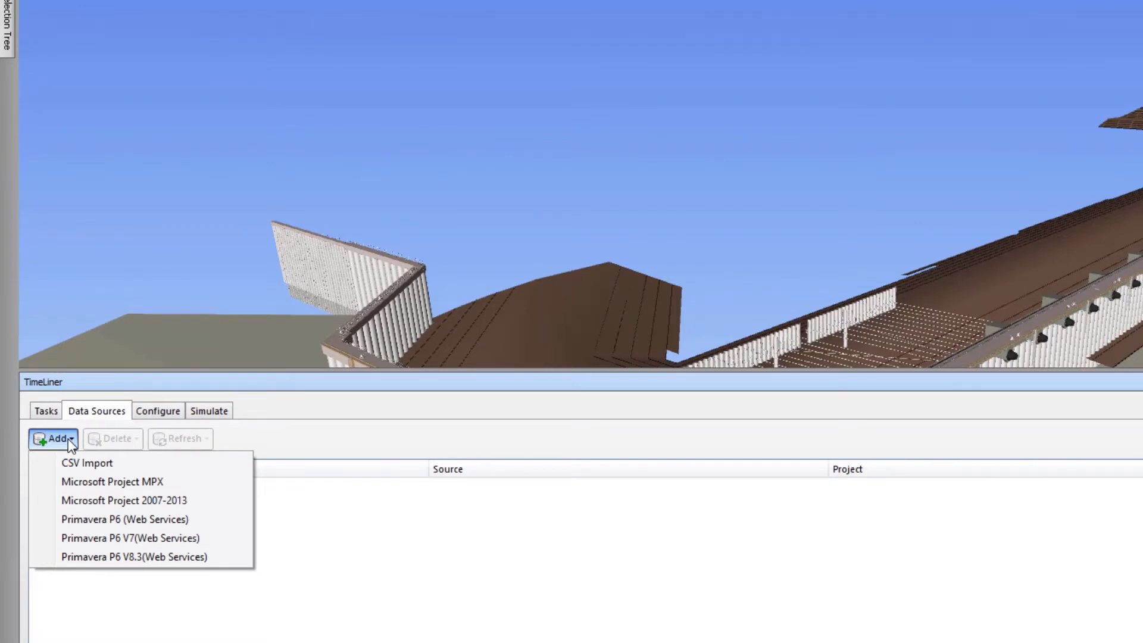
pyautogui.click(229, 461)
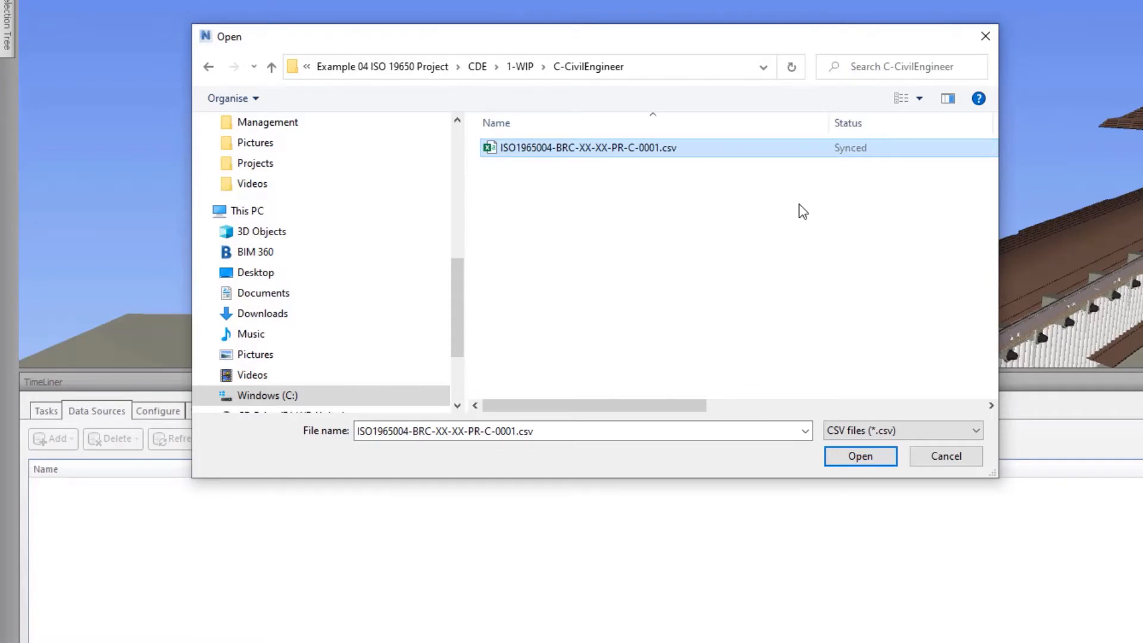
pyautogui.click(854, 459)
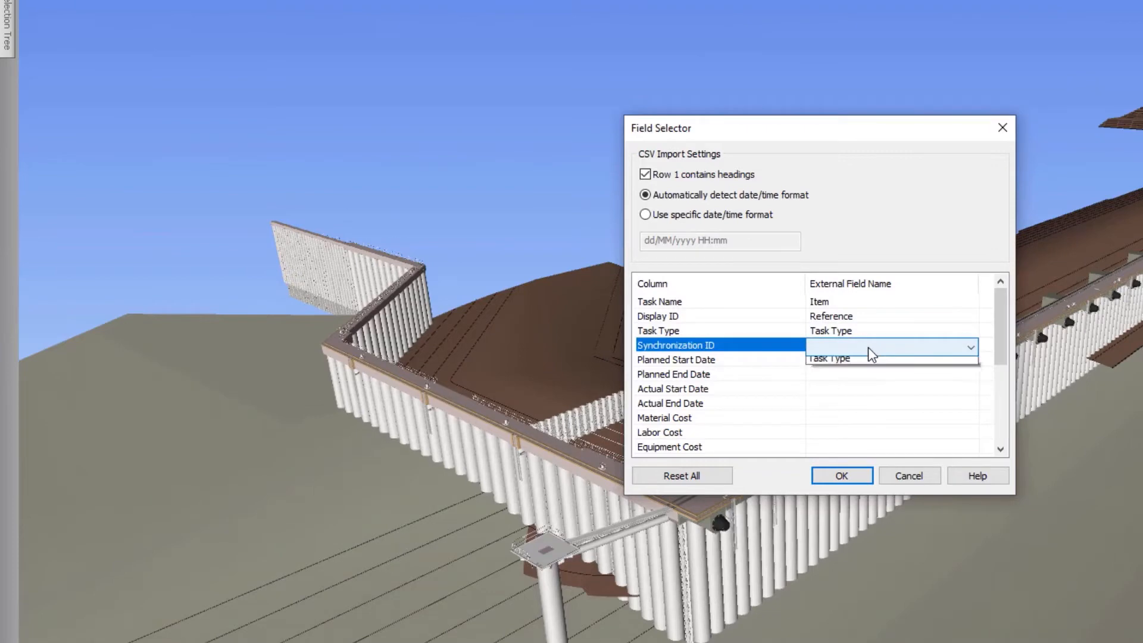
# Step: Map Synchronization ID to the Reference field and Planned Start Date to the CSV's Planned Start Date field
pyautogui.click(870, 349)
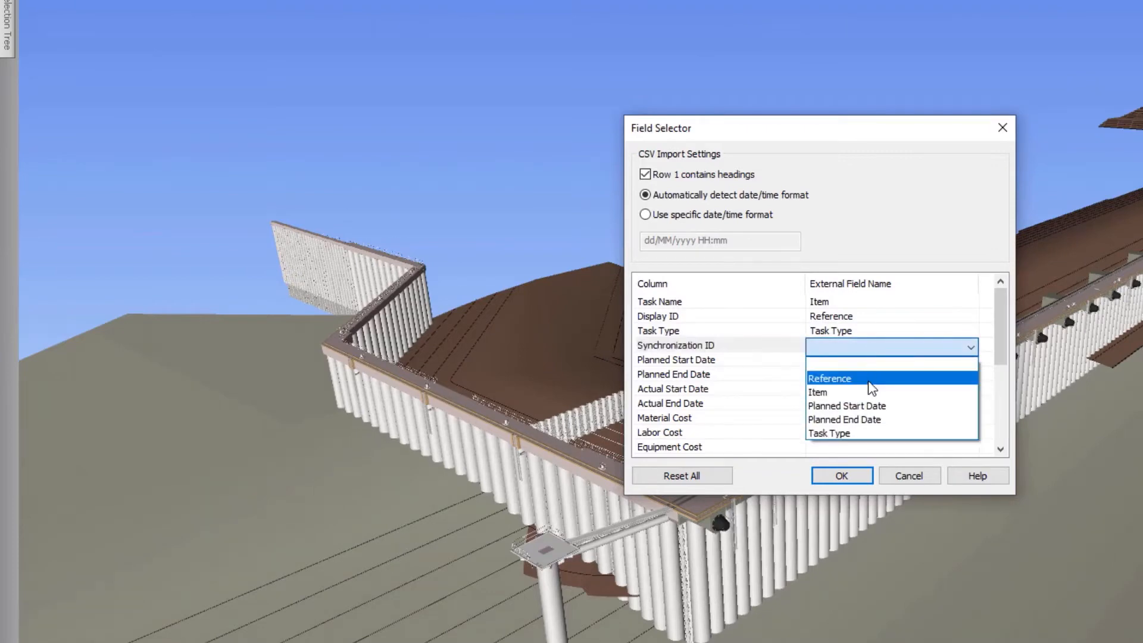
pyautogui.click(868, 377)
pyautogui.click(860, 361)
pyautogui.click(856, 363)
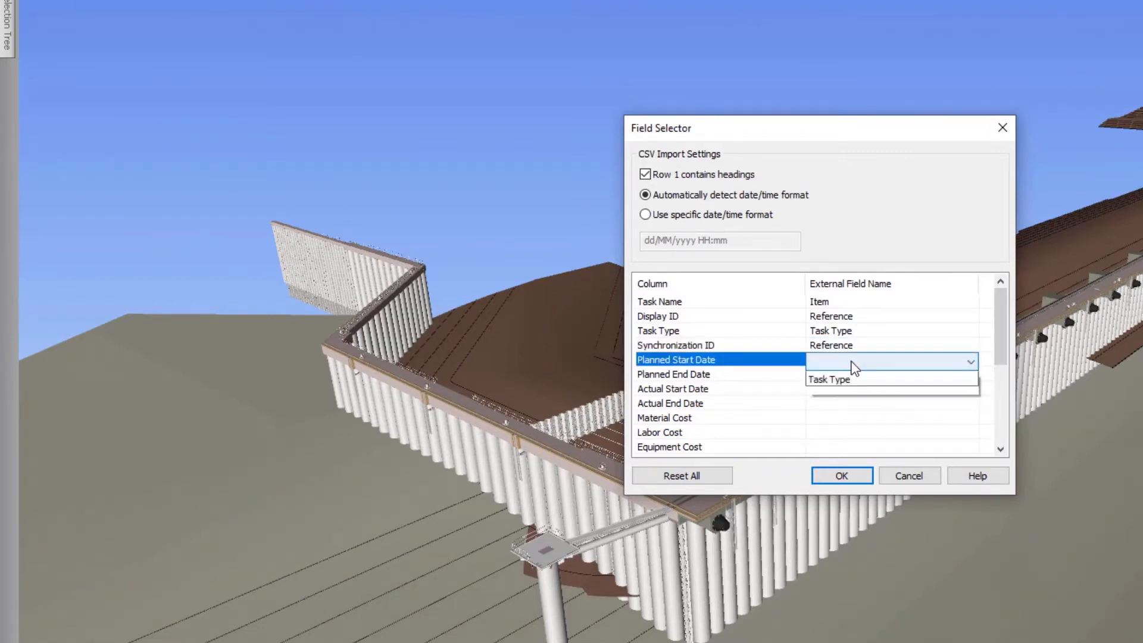
pyautogui.click(881, 421)
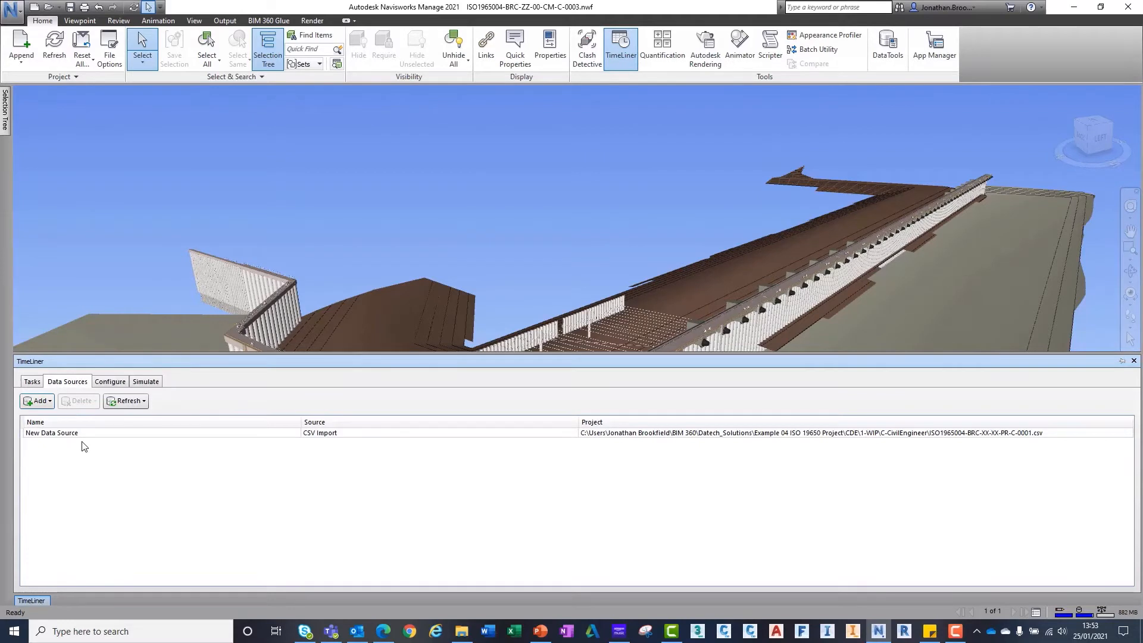
# Step: Rebuild the TimeLiner task hierarchy from the newly added CSV data source
pyautogui.click(84, 433)
pyautogui.rightClick(83, 434)
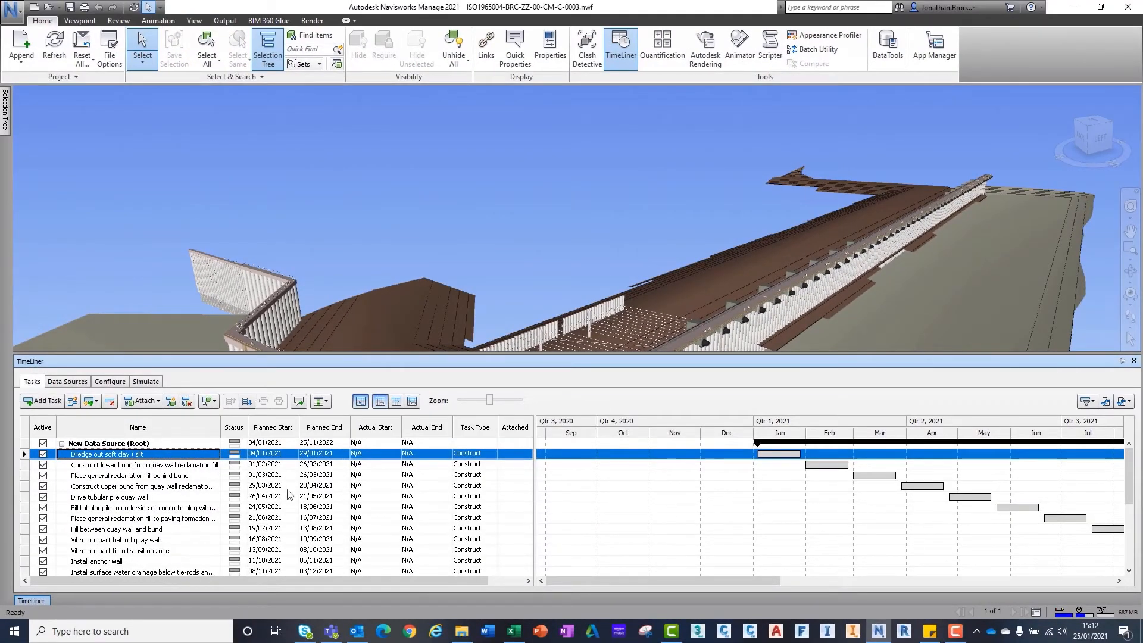
# Step: Switch to the Excel schedule, set the planned start of "Dredge out soft clay / silt" to 11/01/2021, and save the file
pyautogui.click(516, 631)
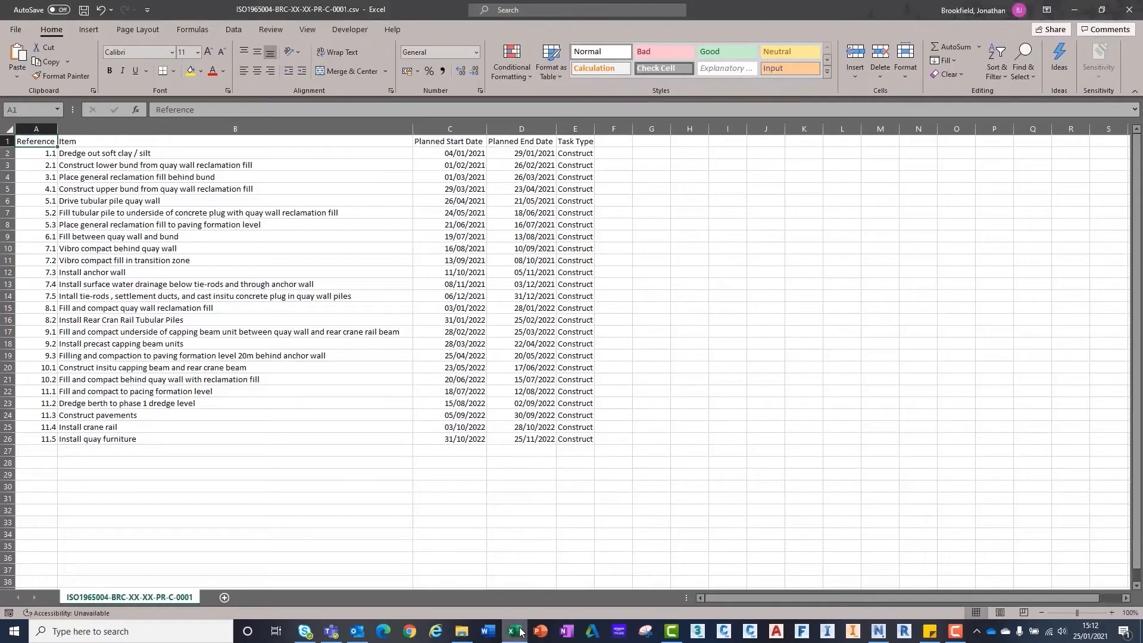
pyautogui.click(464, 152)
pyautogui.write('11/01/2021')
pyautogui.press('Return')
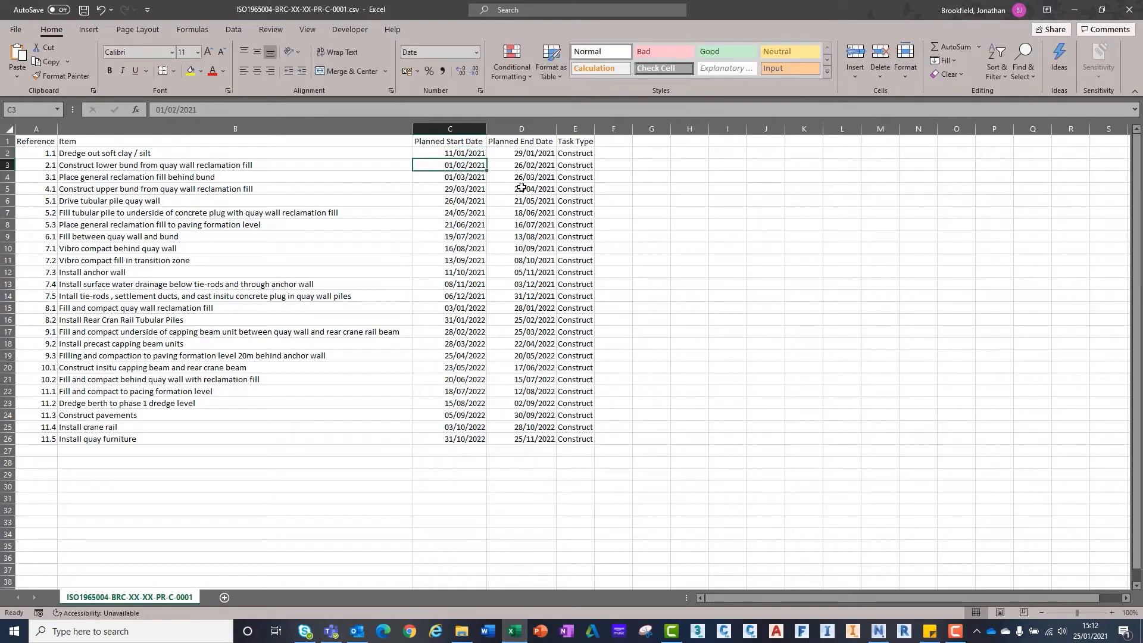
pyautogui.click(86, 14)
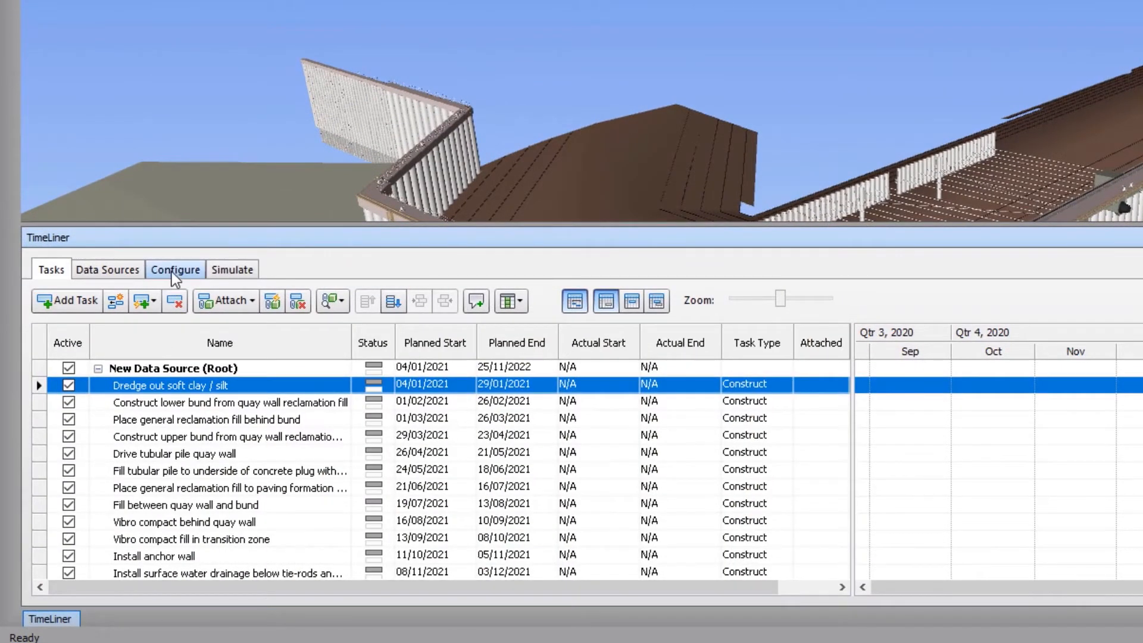
# Step: Synchronize New Data Source in TimeLiner and check the dates of the dredging task in the task list
pyautogui.click(173, 274)
pyautogui.click(119, 270)
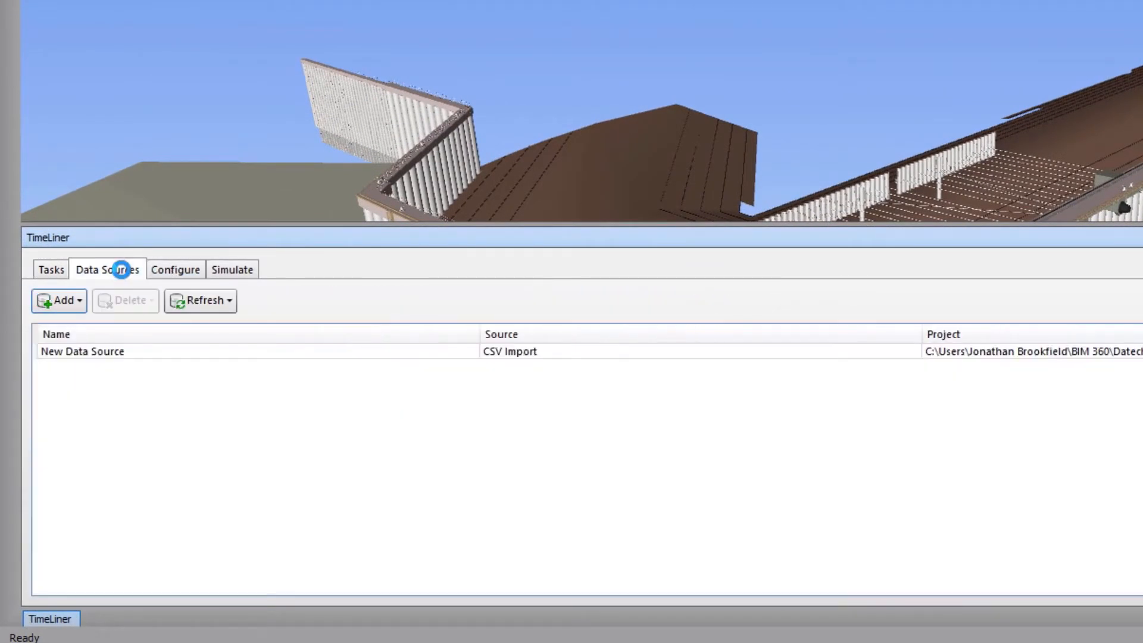
pyautogui.click(152, 352)
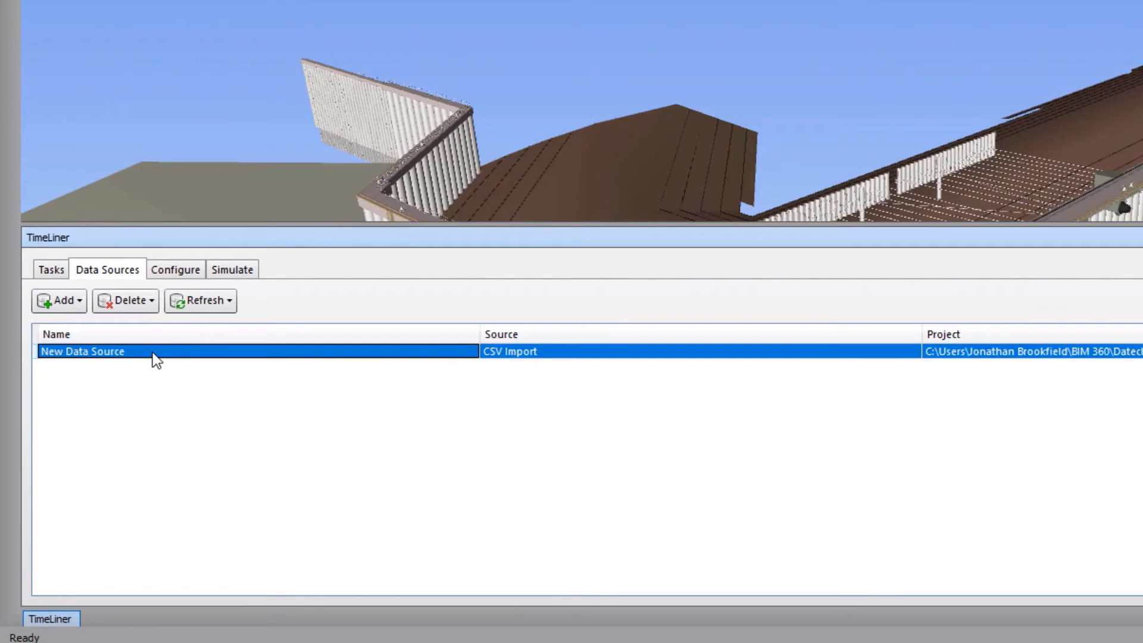
pyautogui.rightClick(153, 352)
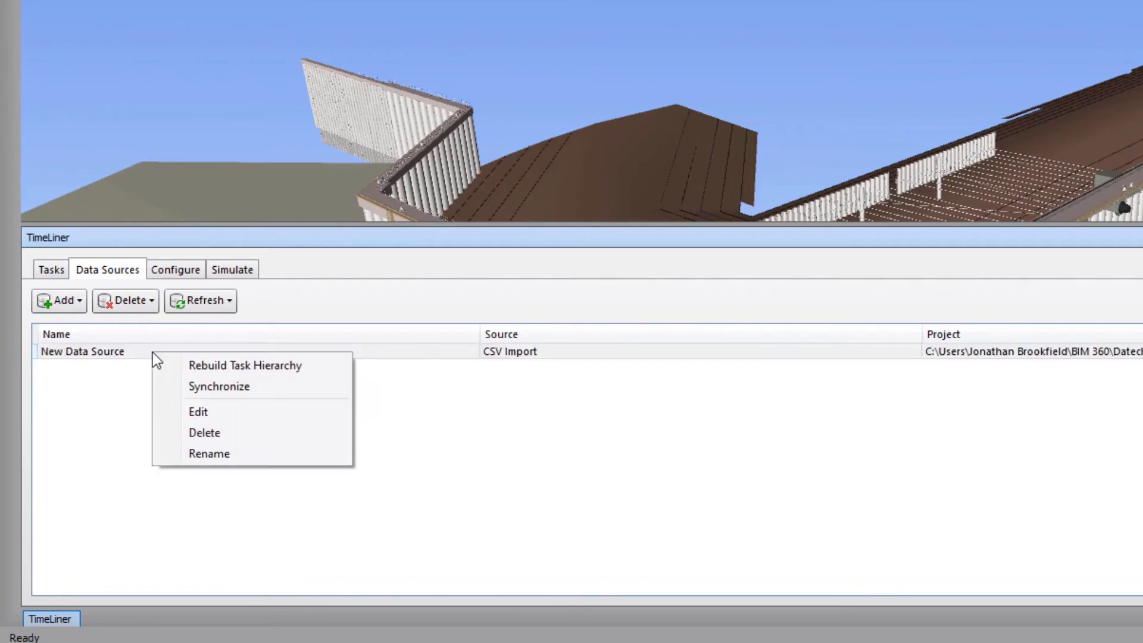
pyautogui.click(267, 386)
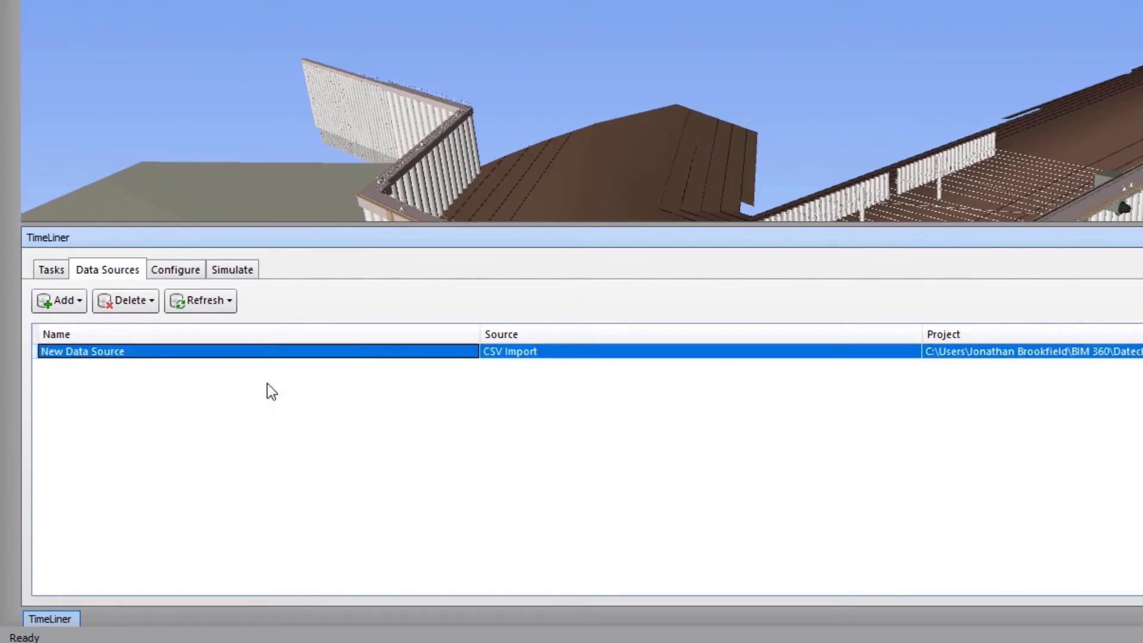
pyautogui.click(57, 269)
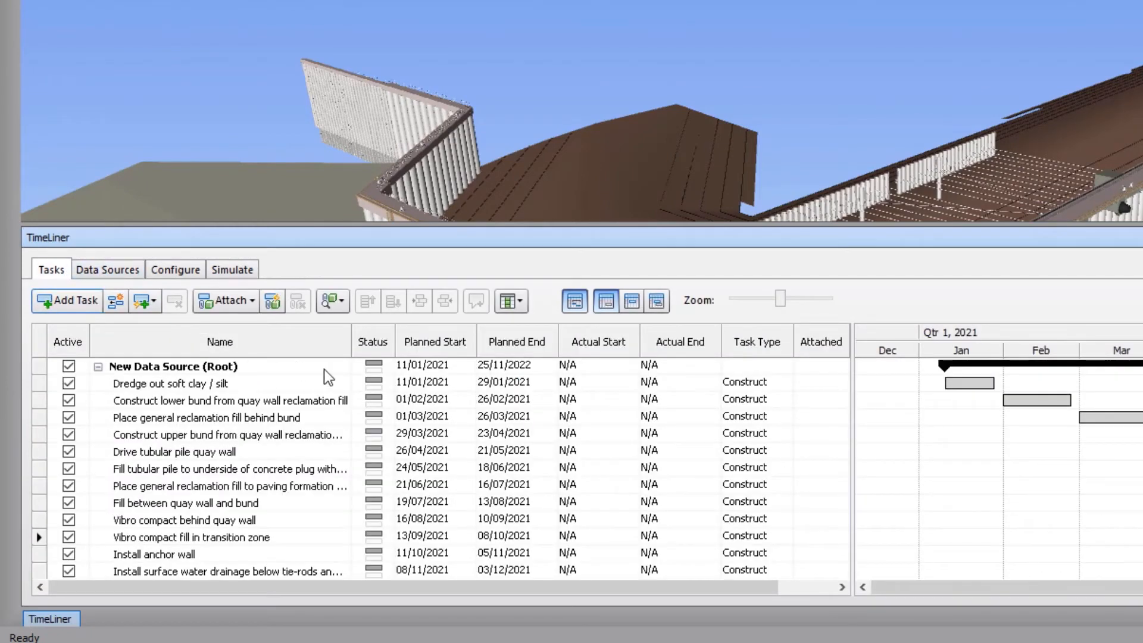
pyautogui.click(333, 383)
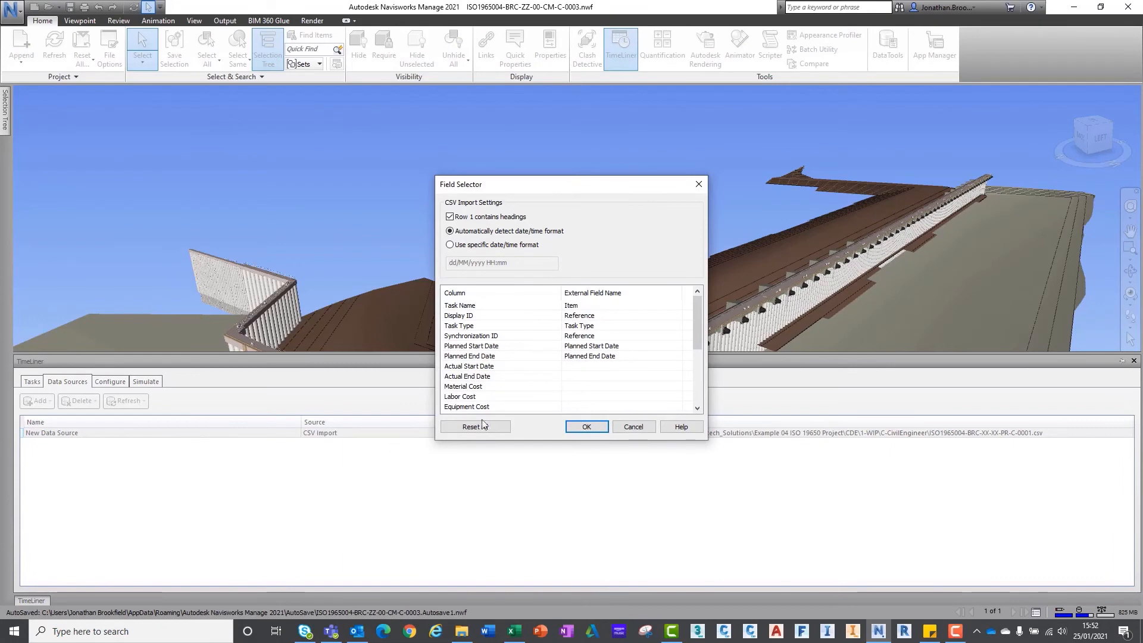
# Step: Assign an external CSV field to User 1 in the data source's field mapping
pyautogui.scroll(-2, 547, 358)
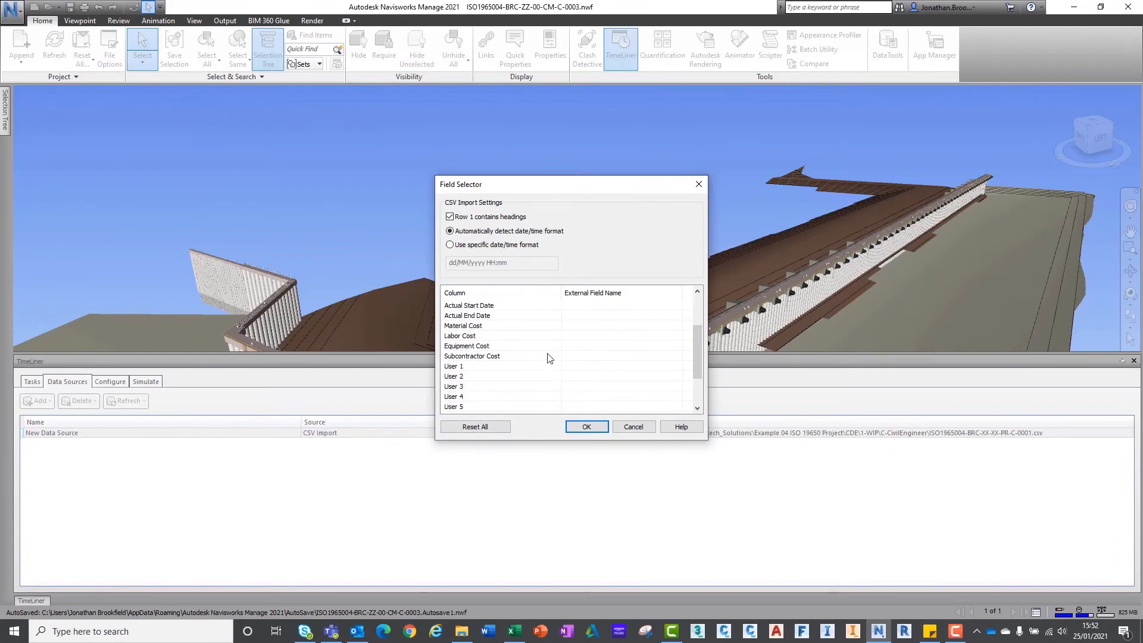
pyautogui.click(595, 369)
pyautogui.click(668, 369)
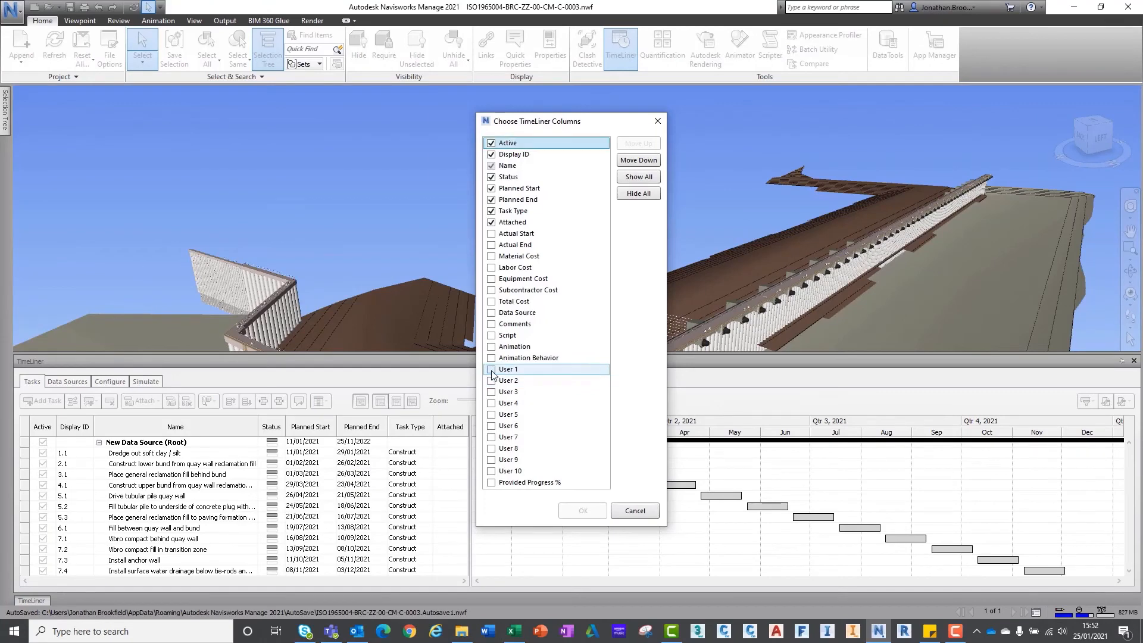
# Step: Show the User 1 column in the TimeLiner task list and place it between Planned End and Task Type
pyautogui.click(491, 369)
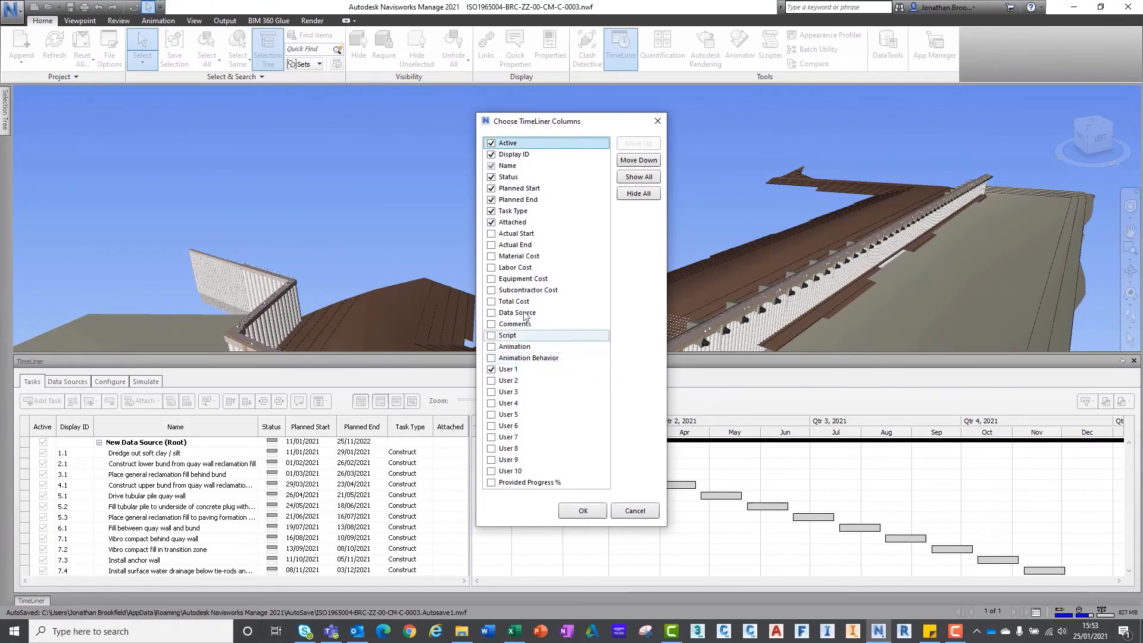
pyautogui.click(511, 369)
pyautogui.click(639, 144)
pyautogui.click(639, 144)
pyautogui.click(639, 143)
pyautogui.click(639, 144)
pyautogui.doubleClick(638, 143)
pyautogui.doubleClick(638, 143)
pyautogui.doubleClick(639, 143)
pyautogui.doubleClick(639, 143)
pyautogui.doubleClick(639, 144)
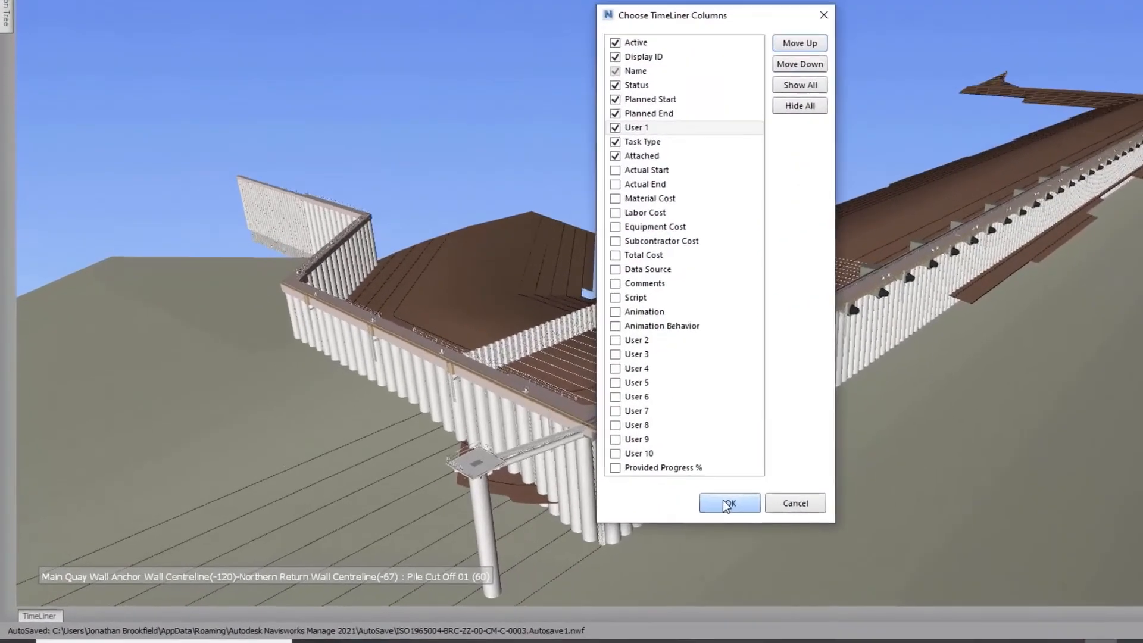
pyautogui.click(726, 503)
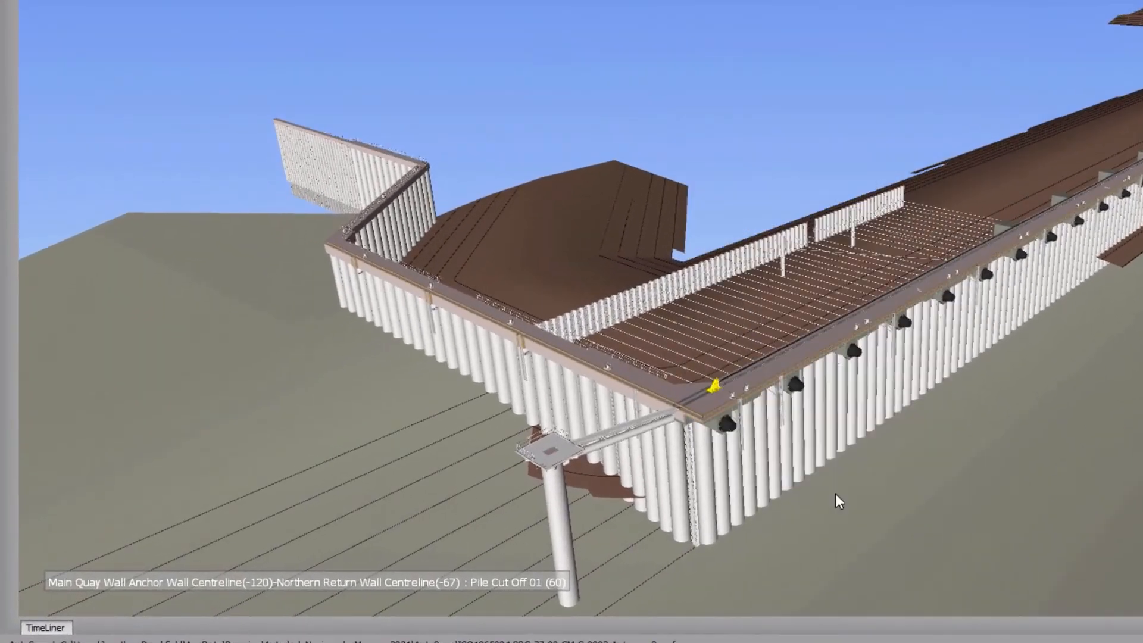
# Step: Synchronize the CSV data source with the new mapping and widen the User 1 column in the task list
pyautogui.click(56, 616)
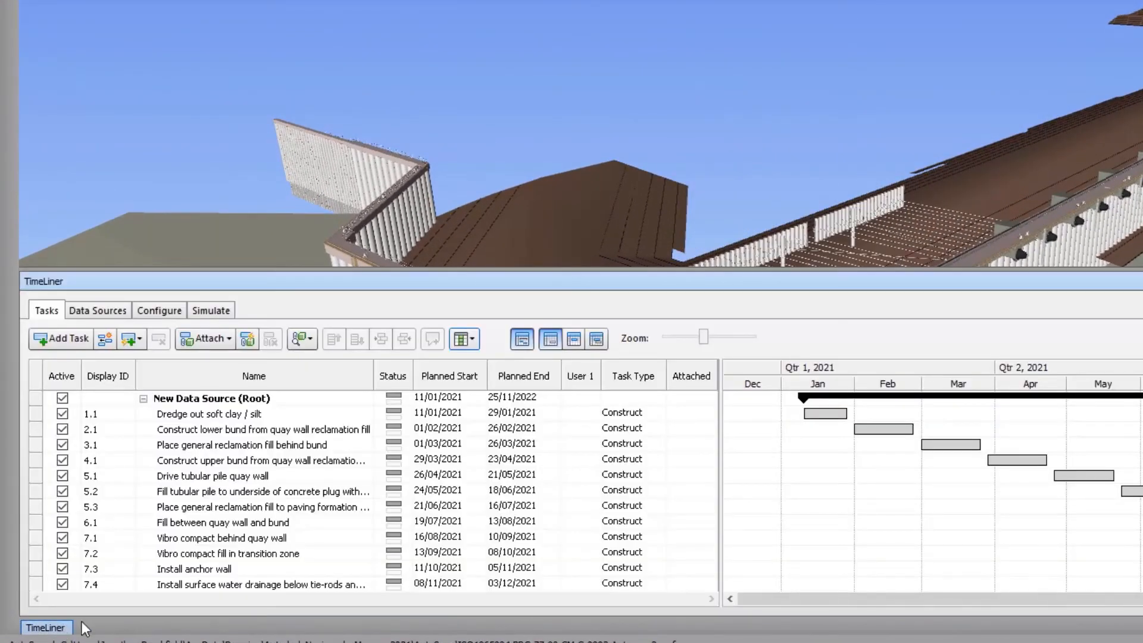
pyautogui.click(98, 311)
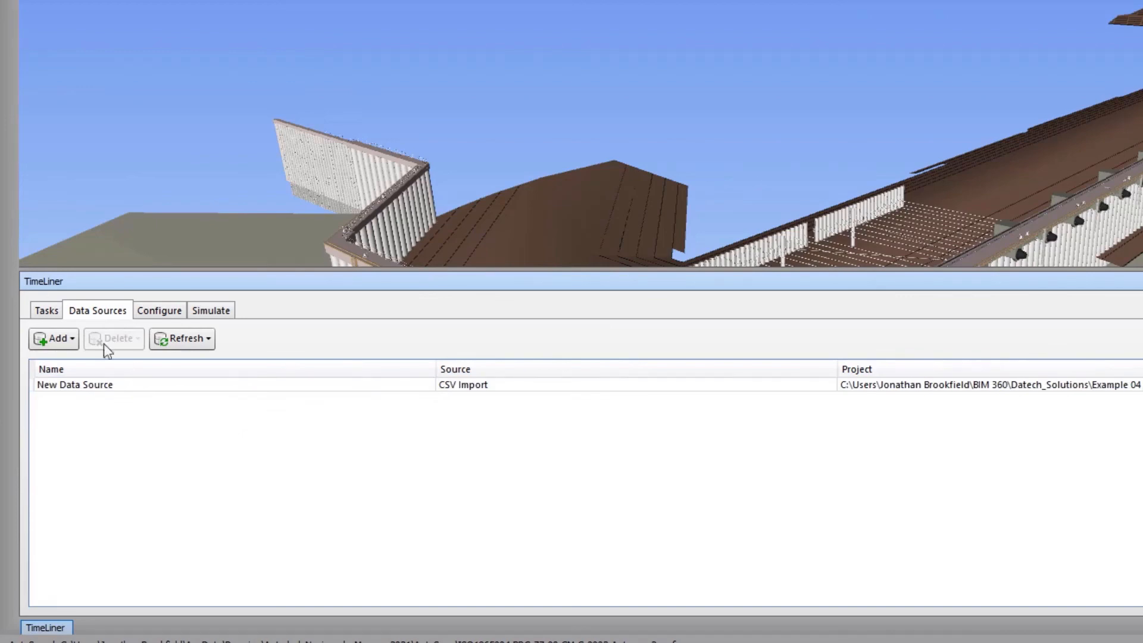
pyautogui.click(48, 310)
pyautogui.moveTo(626, 378); pyautogui.dragTo(673, 377)
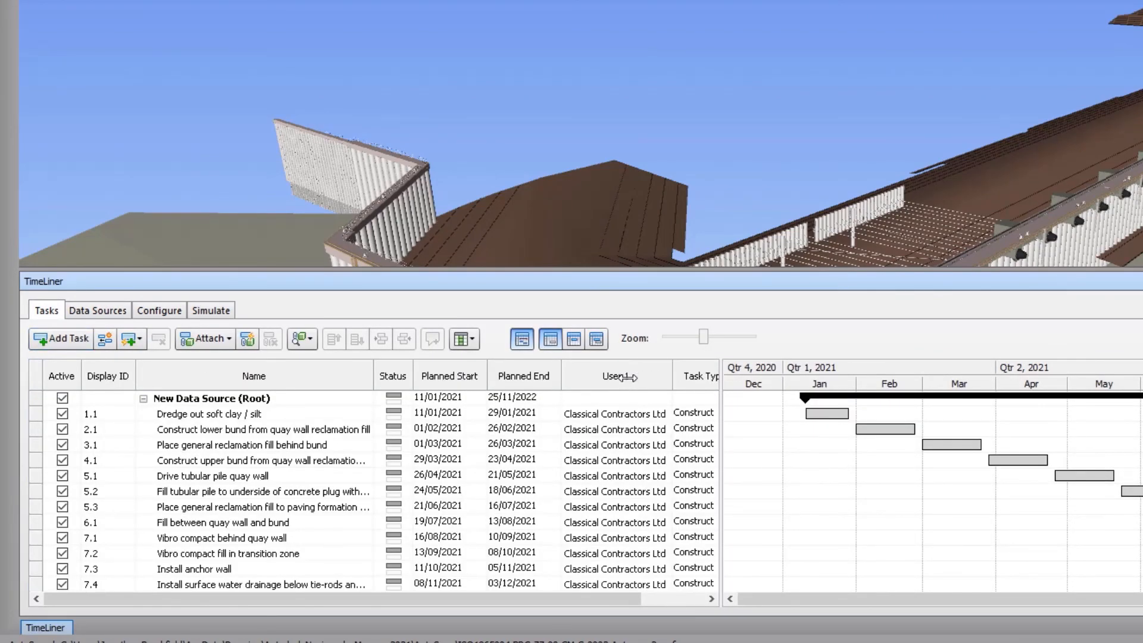